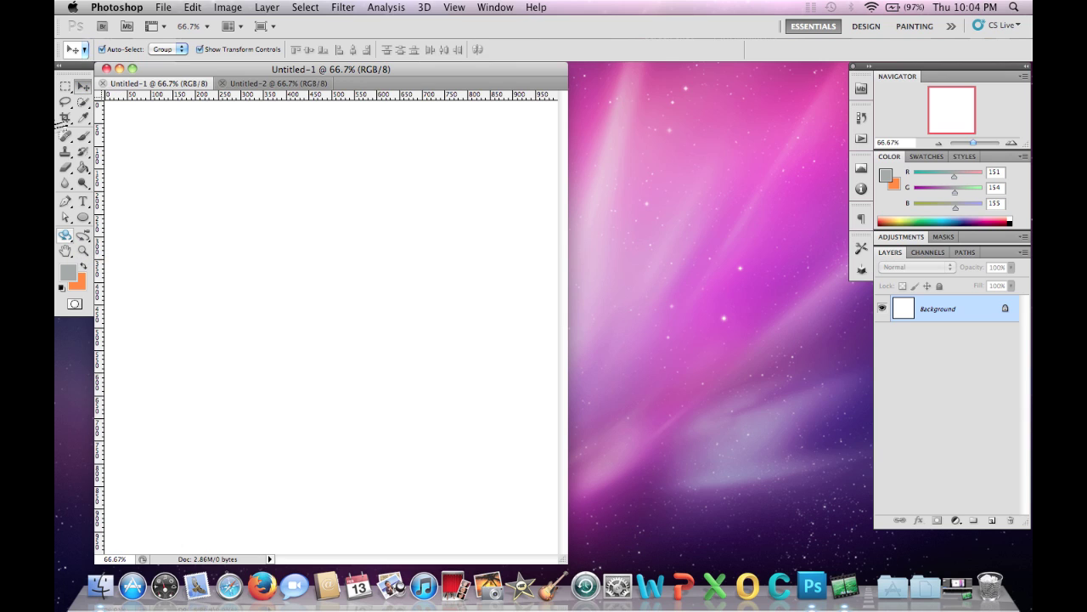
Draw a large grey circle on a new Shape 1 layer with the Ellipse tool.
click(60, 68)
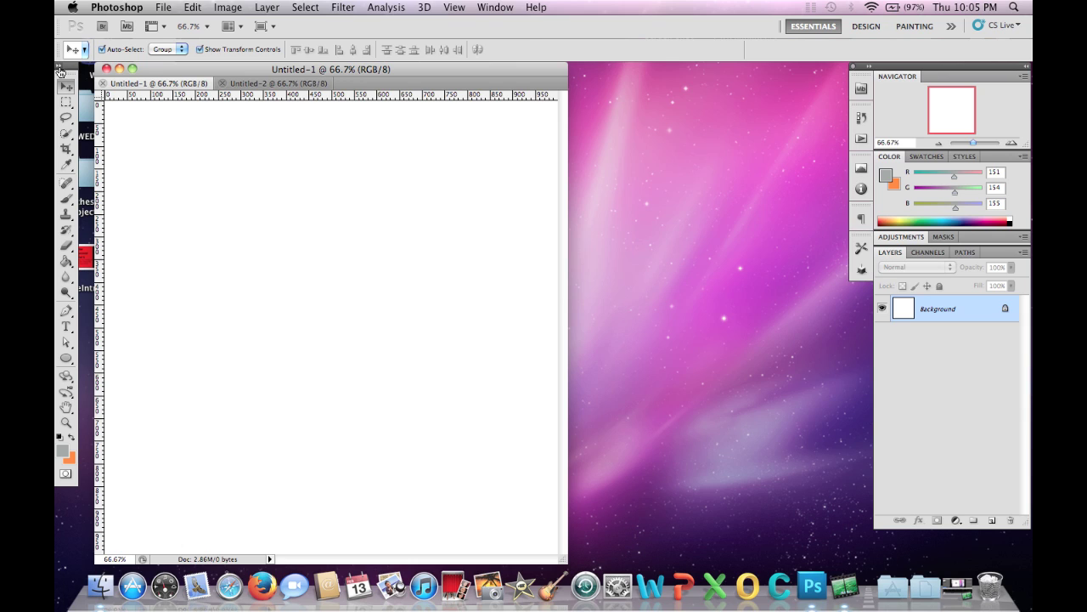
click(60, 68)
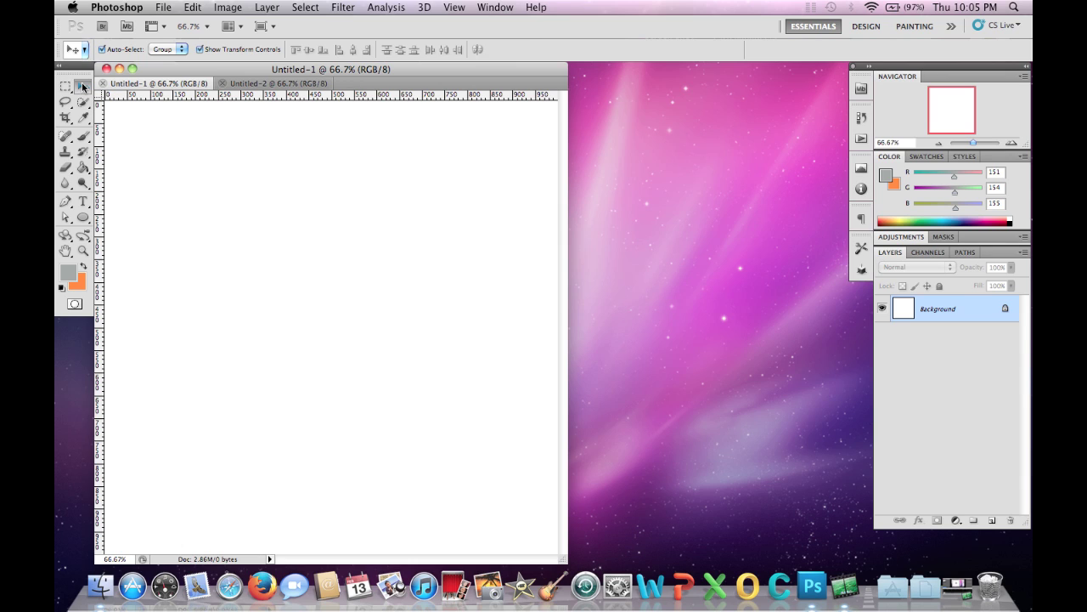
click(83, 138)
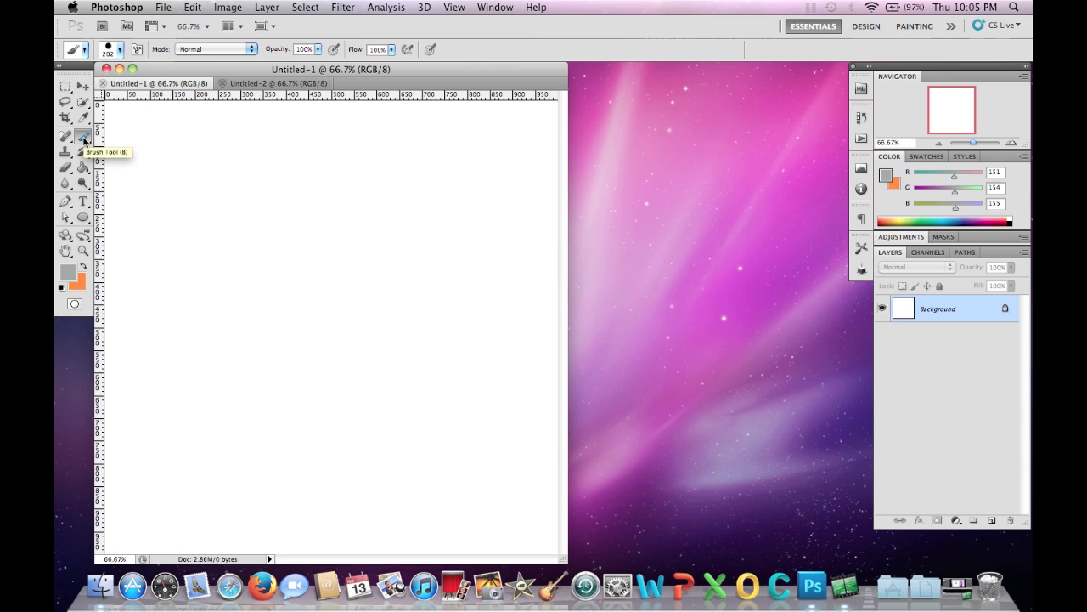
key(v)
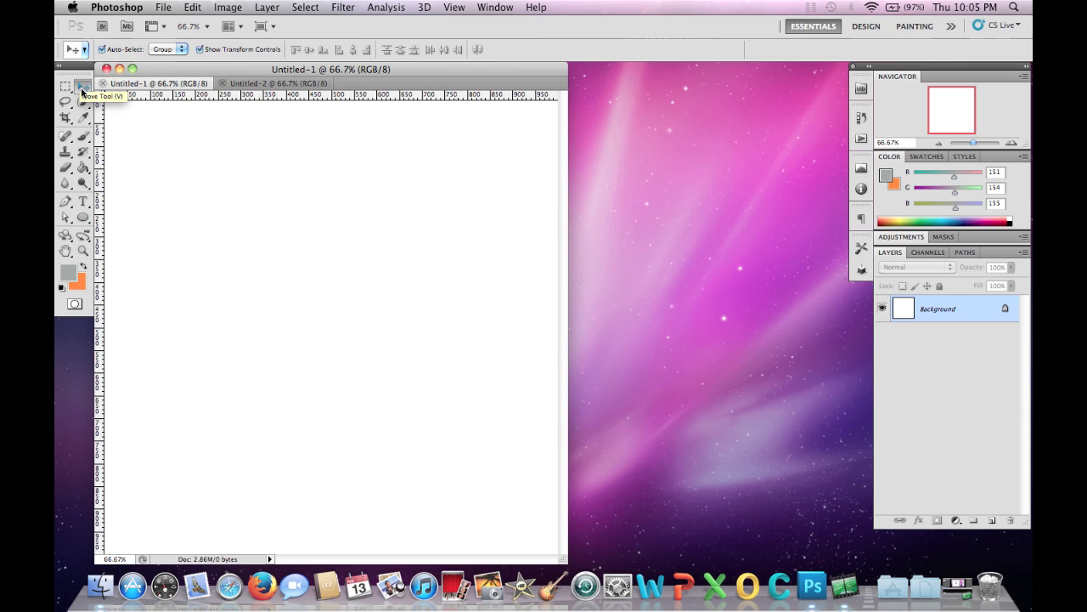
click(84, 218)
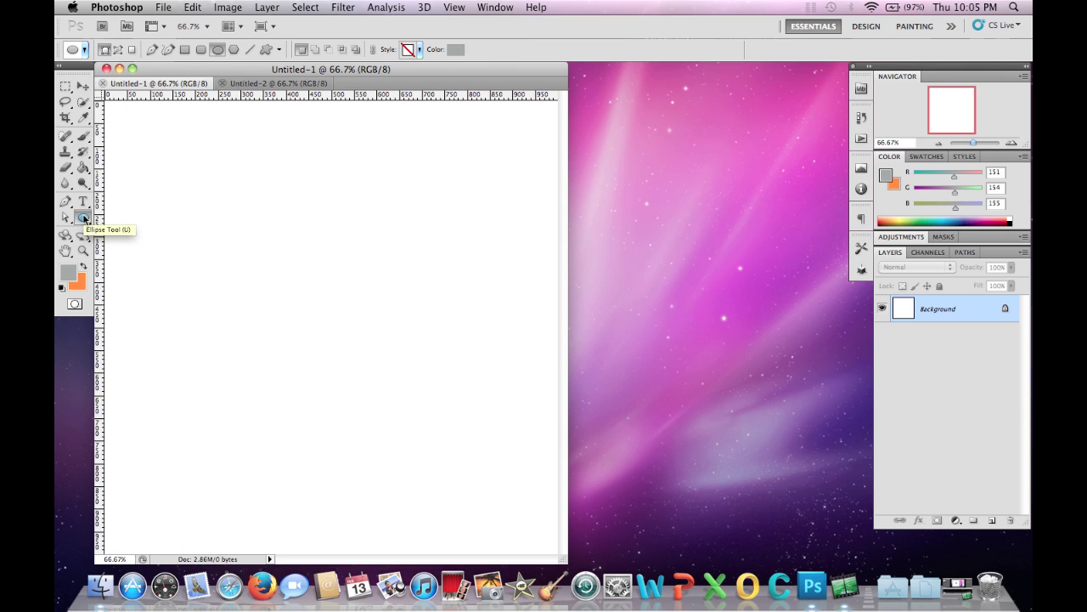
drag(338, 197, 360, 208)
drag(425, 258, 495, 345)
Drag the circle around with the Move tool, leaving it in the upper middle of the canvas.
click(82, 87)
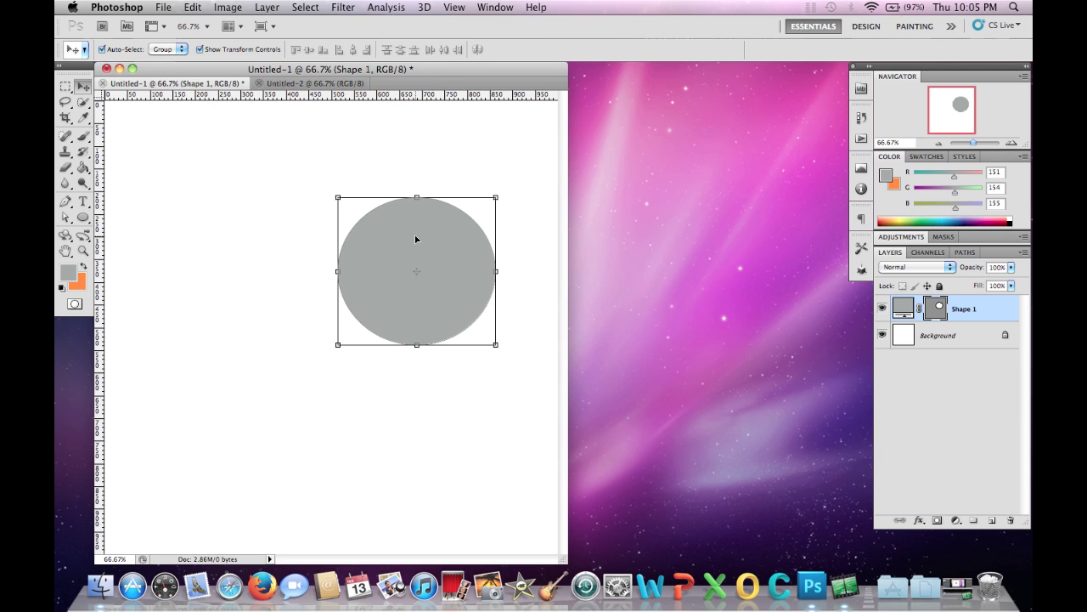
drag(426, 245, 228, 331)
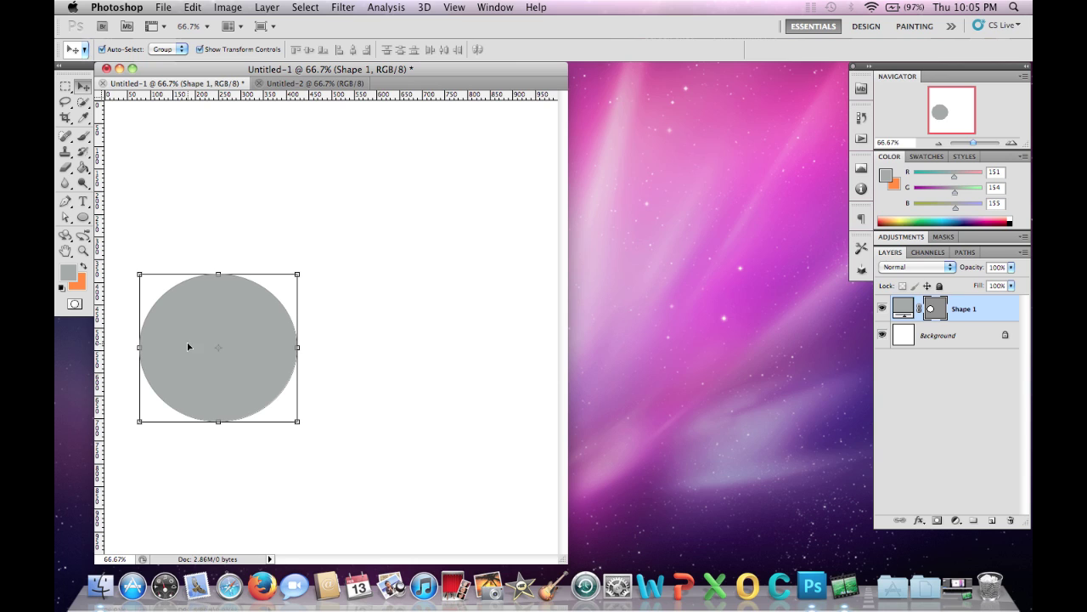
key(super+h)
drag(197, 342, 312, 326)
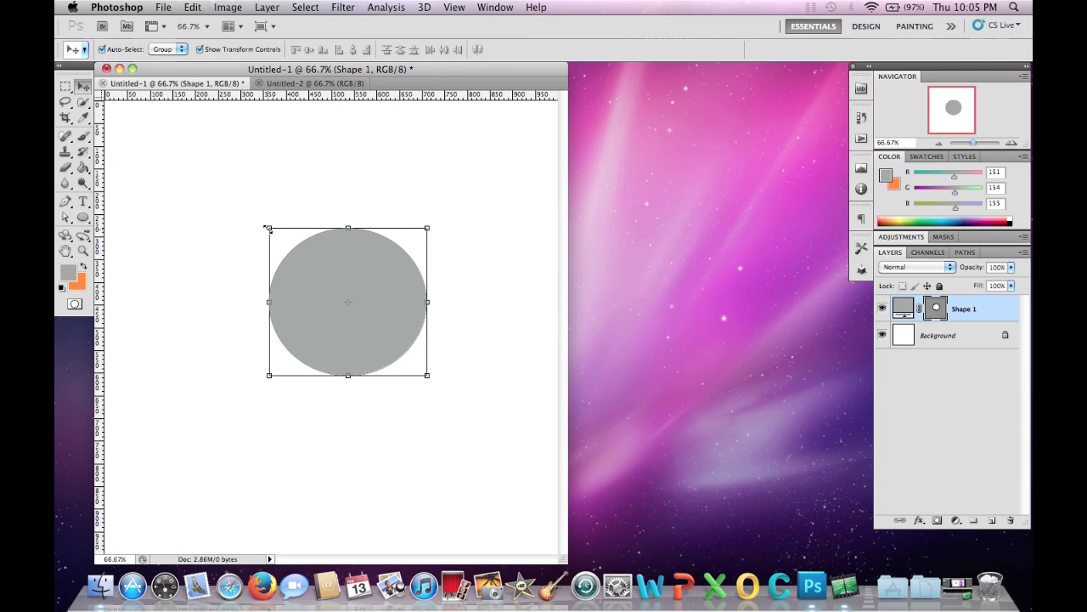
Uncheck Auto-Select, then turn Show Transform Controls off and back on.
click(102, 50)
click(200, 49)
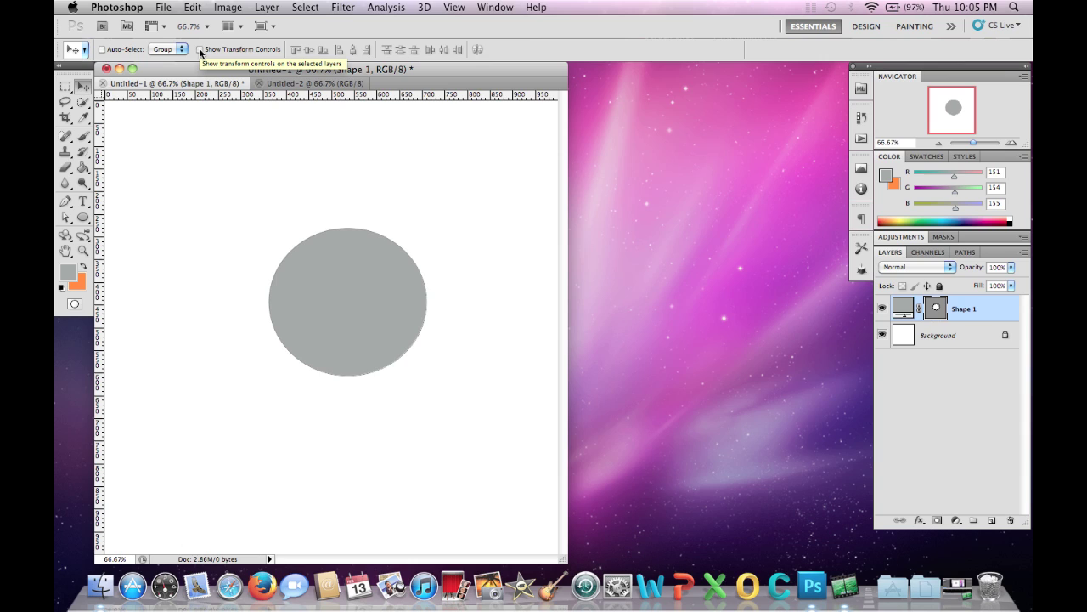
click(200, 50)
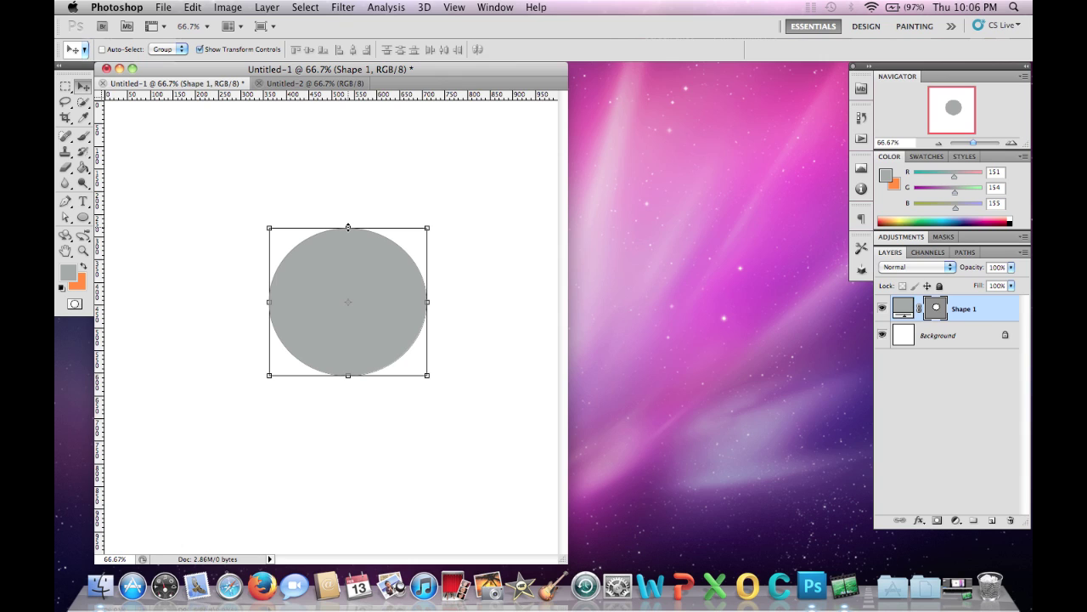
Drag the circle's top, left and top-left handles to scale it to about 106% by 107%.
mouse_move(347, 228)
mouse_down()
mouse_move(342, 323)
mouse_move(347, 219)
mouse_up()
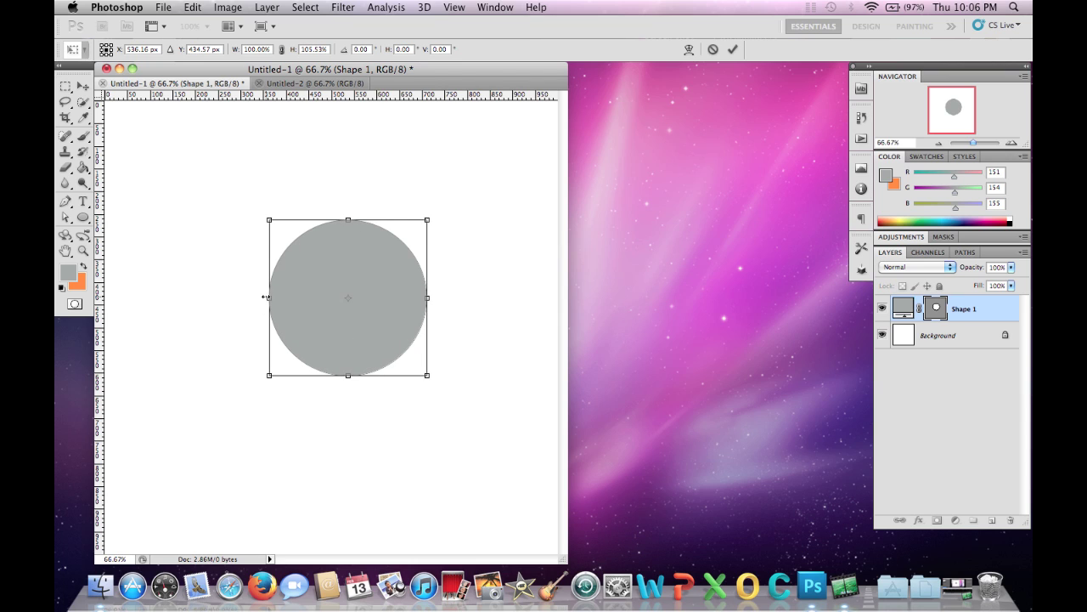
mouse_move(269, 297)
mouse_down()
mouse_move(372, 297)
mouse_move(275, 298)
mouse_up()
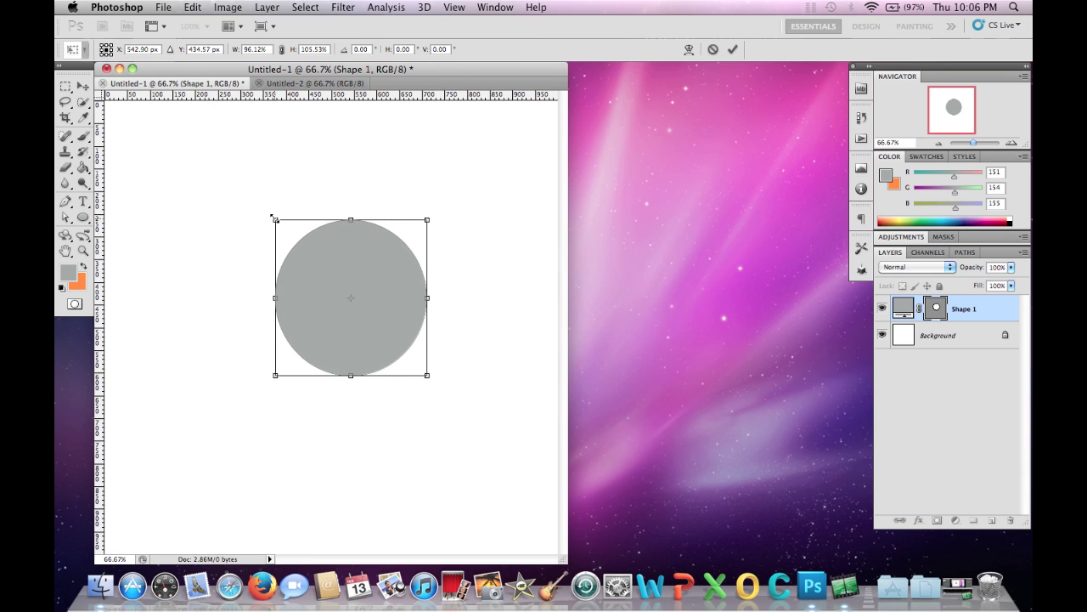
drag(273, 219, 243, 202)
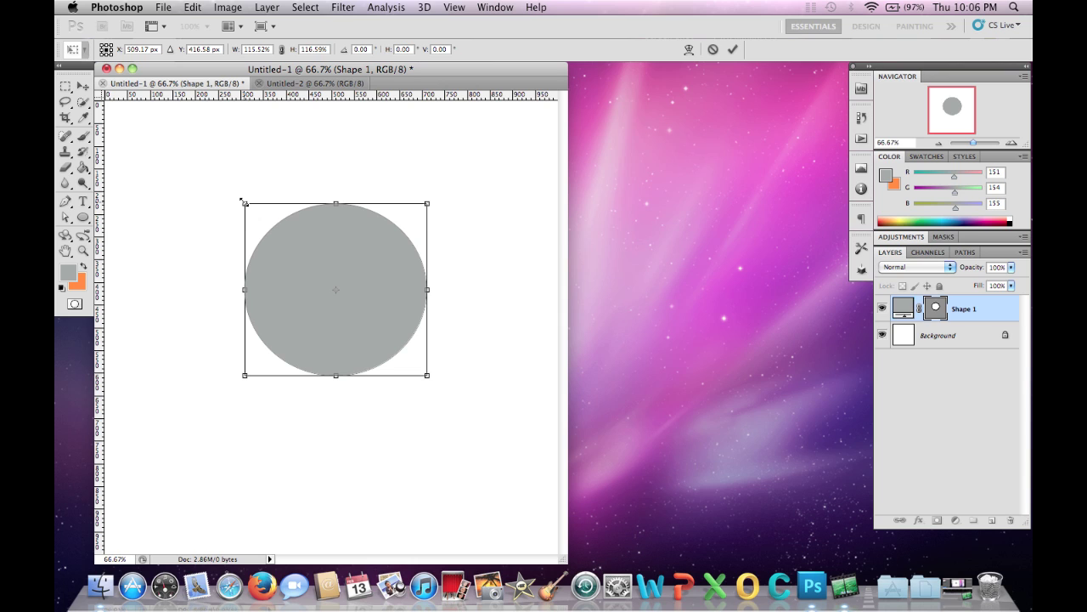
mouse_move(244, 202)
mouse_down()
mouse_move(362, 308)
mouse_move(229, 237)
mouse_move(160, 179)
mouse_move(194, 212)
mouse_move(284, 238)
mouse_move(315, 291)
mouse_move(179, 211)
mouse_move(225, 246)
mouse_move(424, 230)
mouse_move(165, 231)
mouse_move(213, 308)
mouse_move(236, 199)
mouse_move(297, 251)
mouse_move(297, 274)
mouse_move(292, 195)
mouse_move(339, 172)
mouse_move(281, 233)
mouse_move(255, 219)
mouse_up()
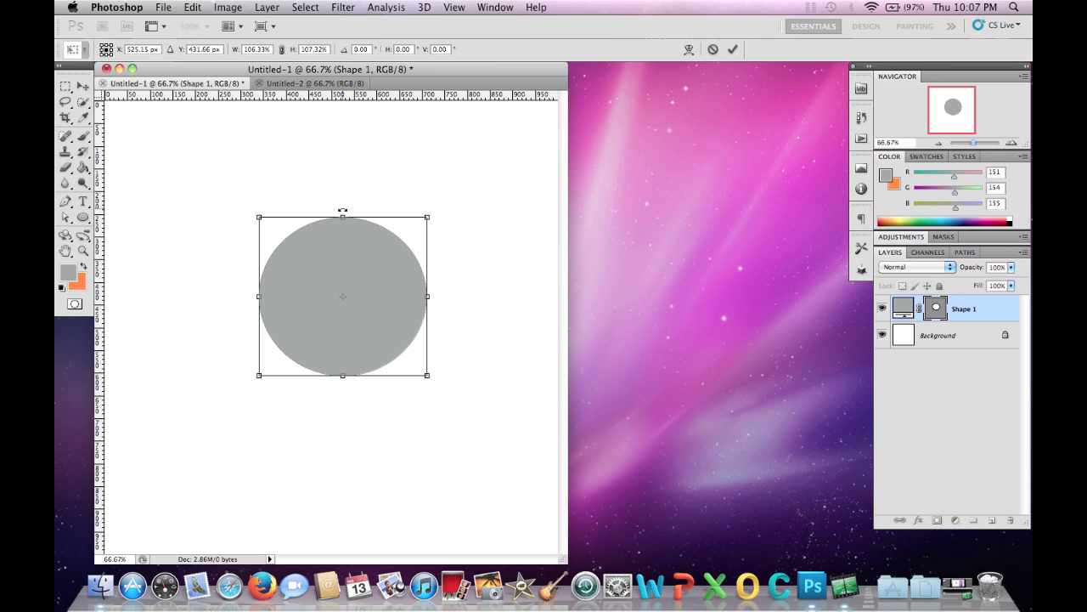
Rotate the circle about its centre, then about its top-left corner, and float Untitled-2 beside Untitled-1.
mouse_move(343, 210)
mouse_down()
mouse_move(262, 226)
mouse_move(216, 260)
mouse_move(284, 206)
mouse_move(359, 199)
mouse_move(422, 223)
mouse_move(388, 207)
mouse_move(266, 199)
mouse_move(238, 249)
mouse_move(296, 194)
mouse_move(343, 193)
mouse_up()
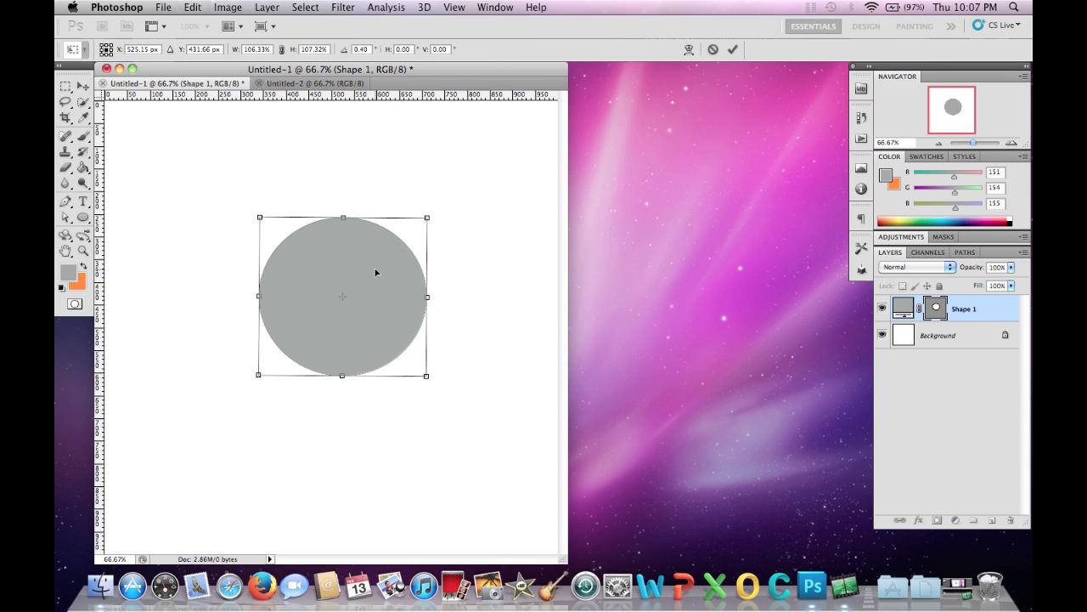
drag(344, 296, 271, 230)
drag(346, 208, 310, 218)
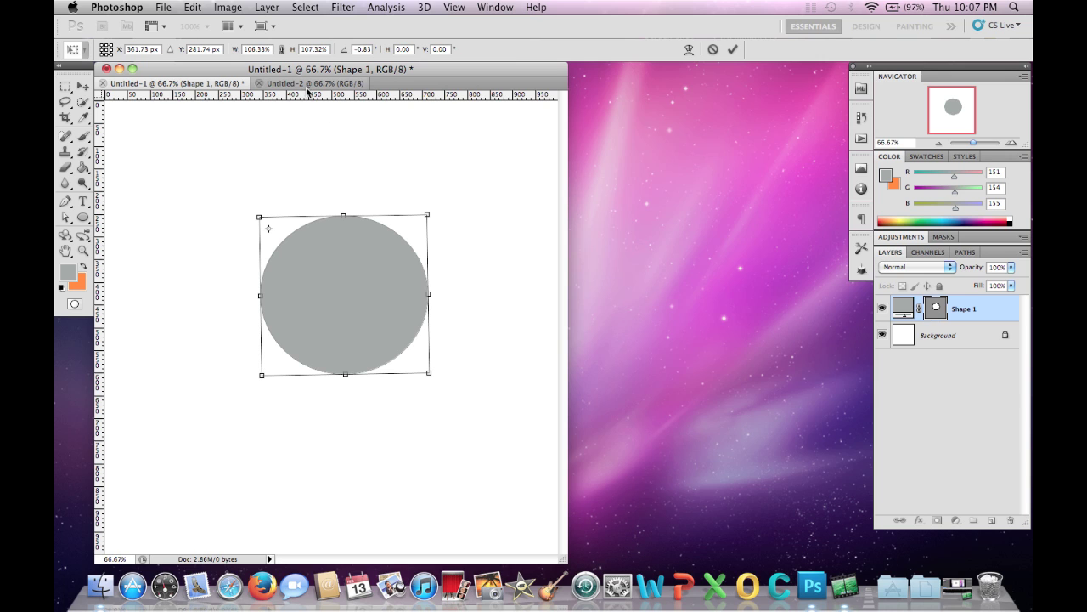
drag(308, 87, 488, 85)
click(357, 168)
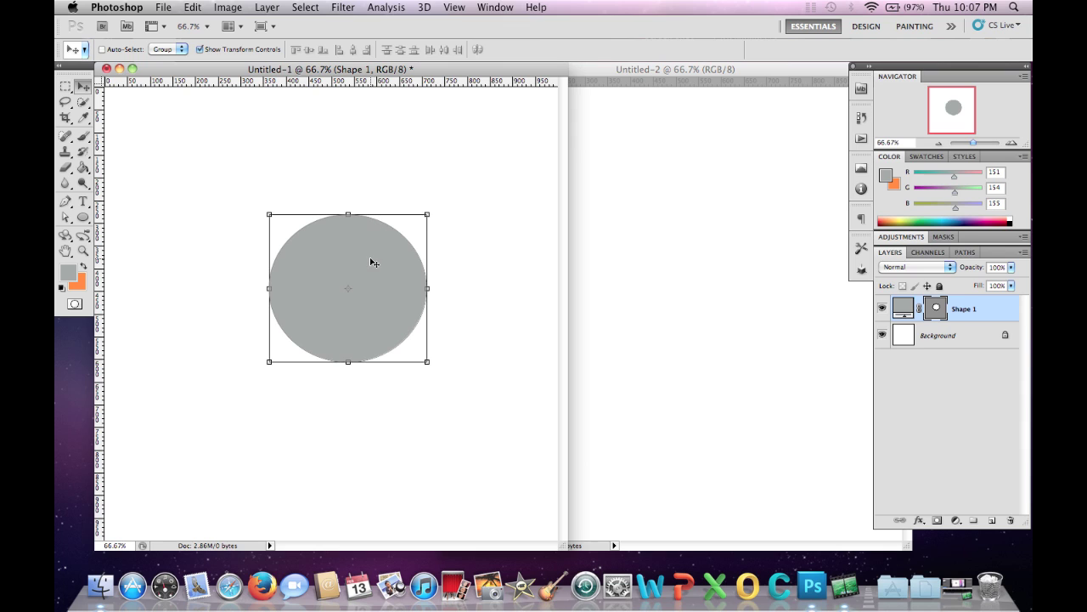
Drag the circle to the right, then close Untitled-2 with Don't Save.
drag(372, 262, 709, 245)
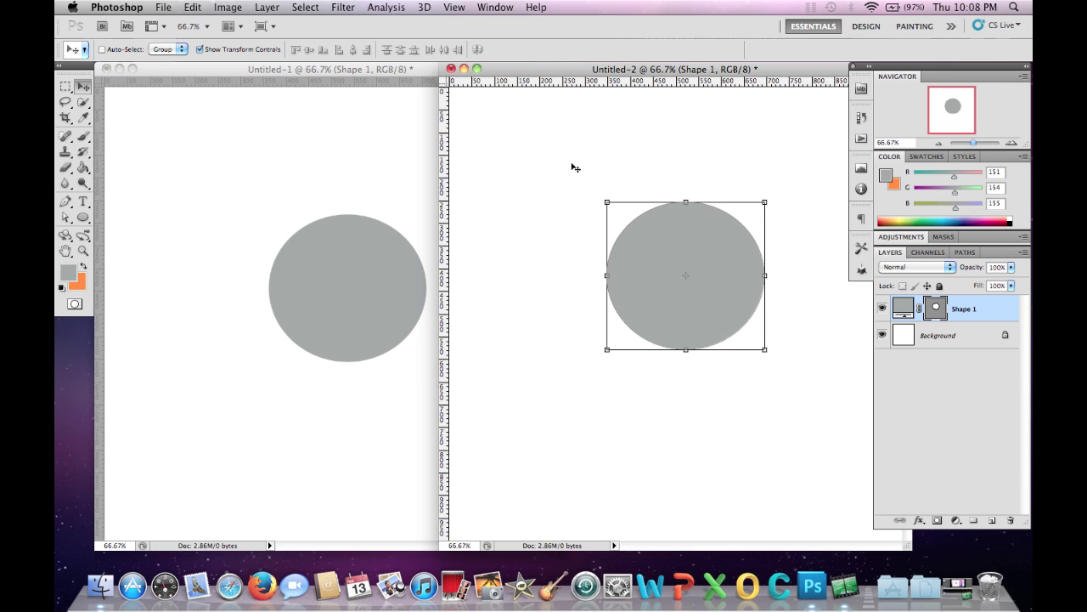
click(452, 70)
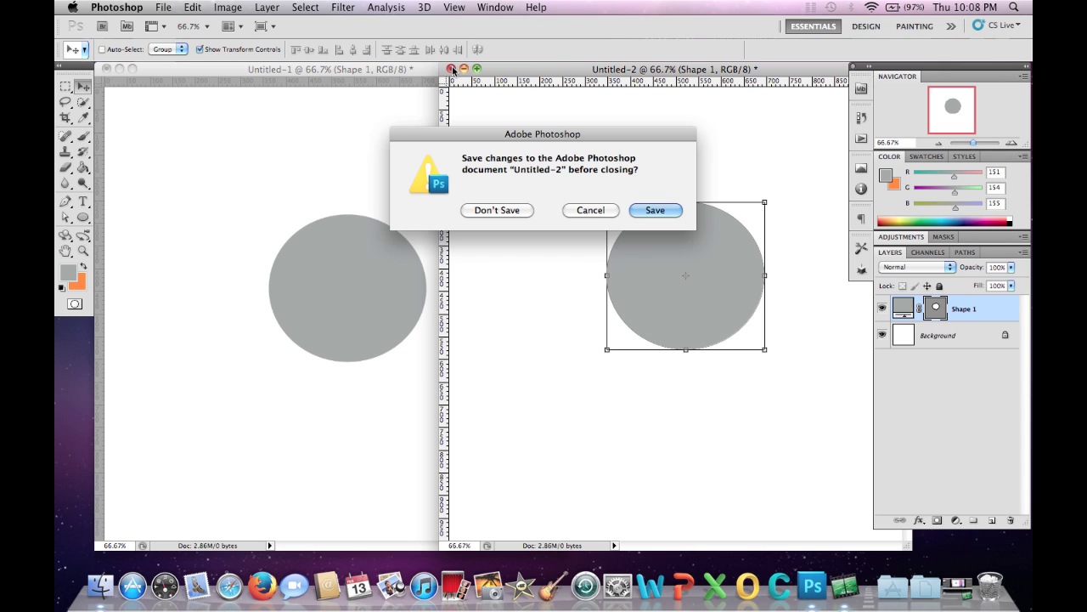
click(496, 209)
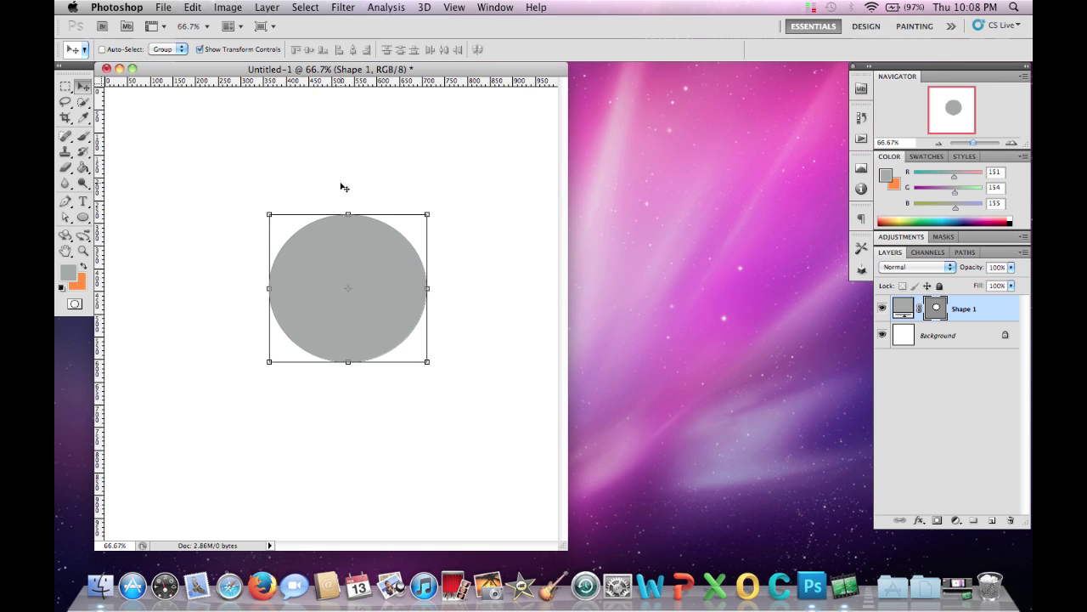
click(199, 49)
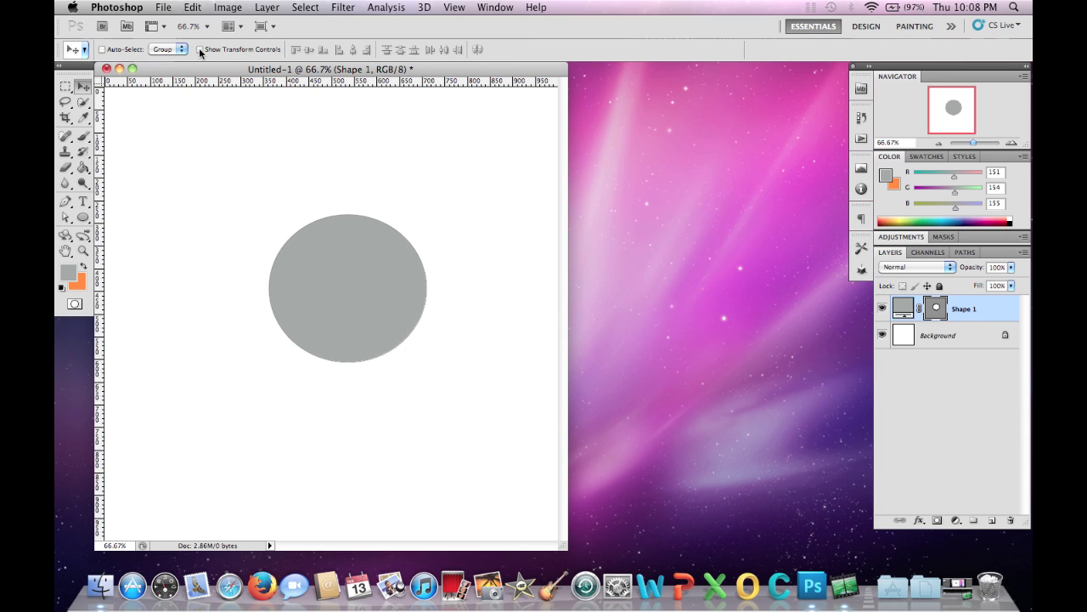
click(199, 49)
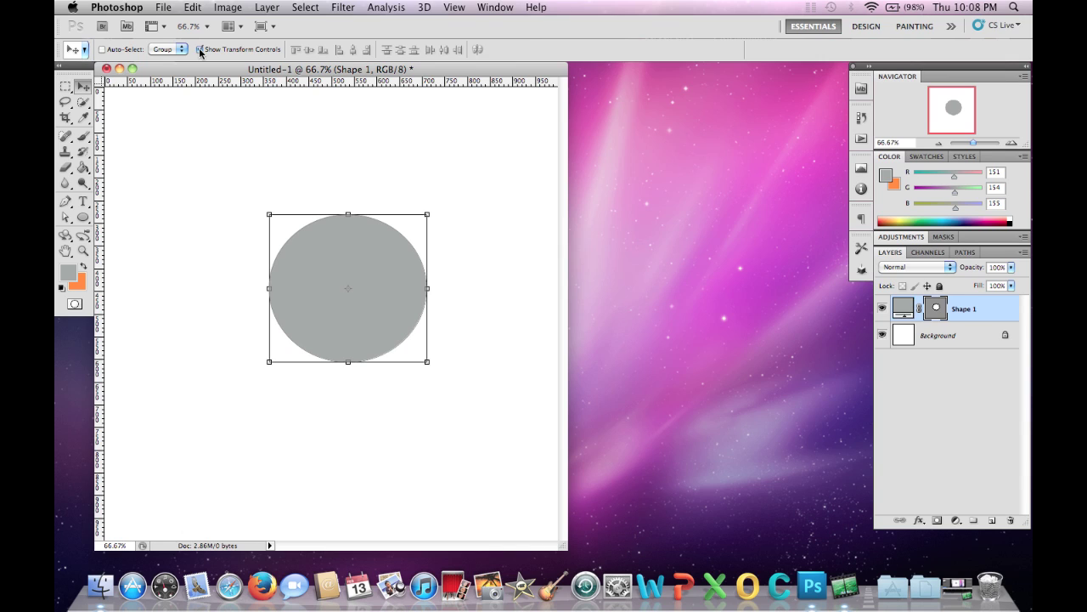
Enable Auto-Select, draw a grey Shape 2 rectangle in the top-left corner, and nudge it right.
click(103, 50)
click(84, 218)
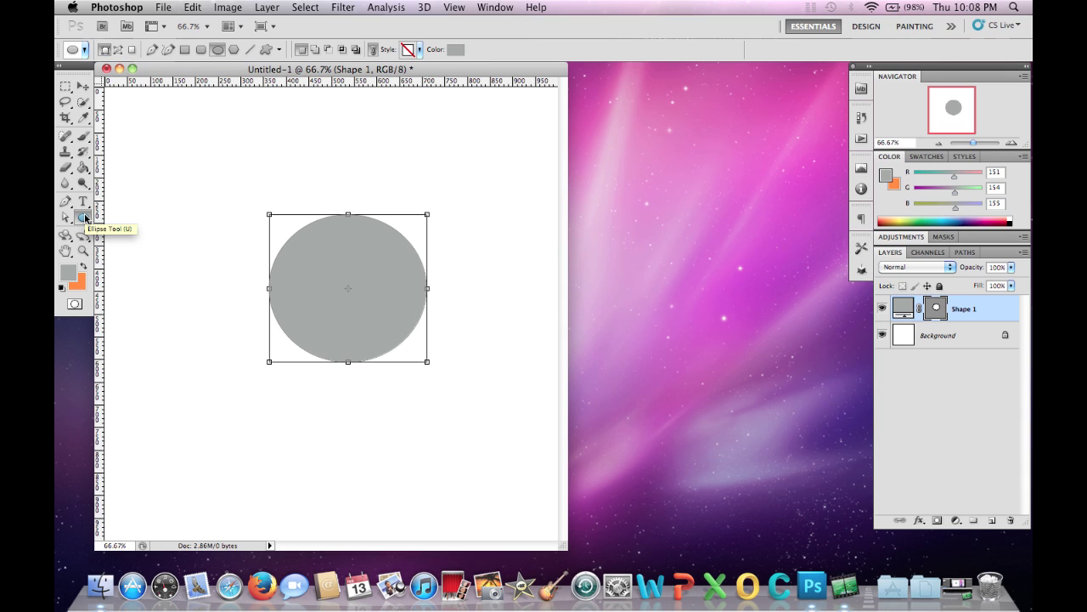
drag(85, 218, 128, 213)
drag(124, 113, 246, 239)
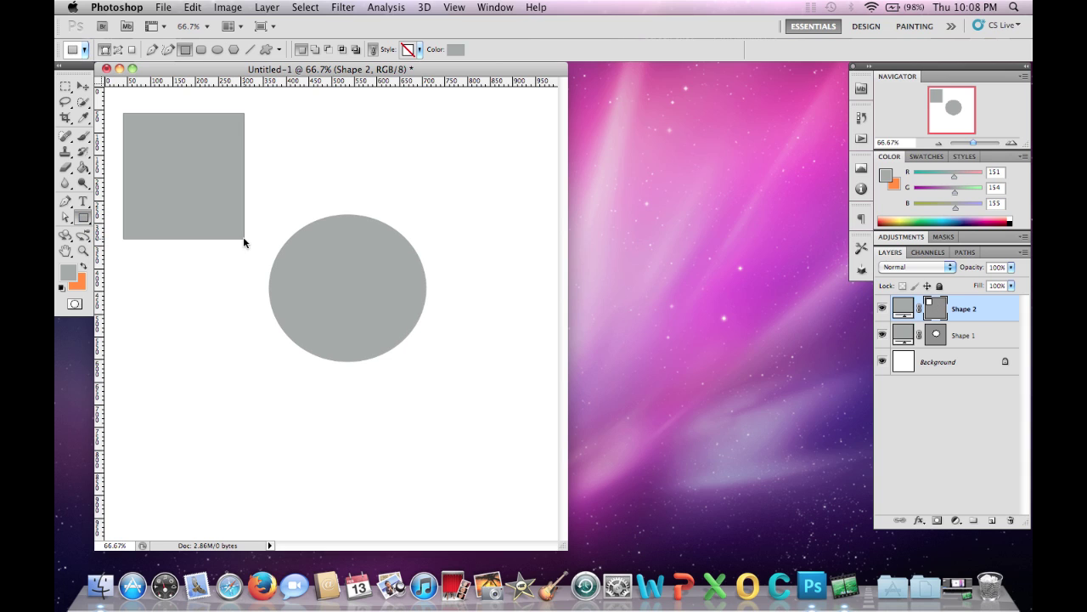
click(84, 87)
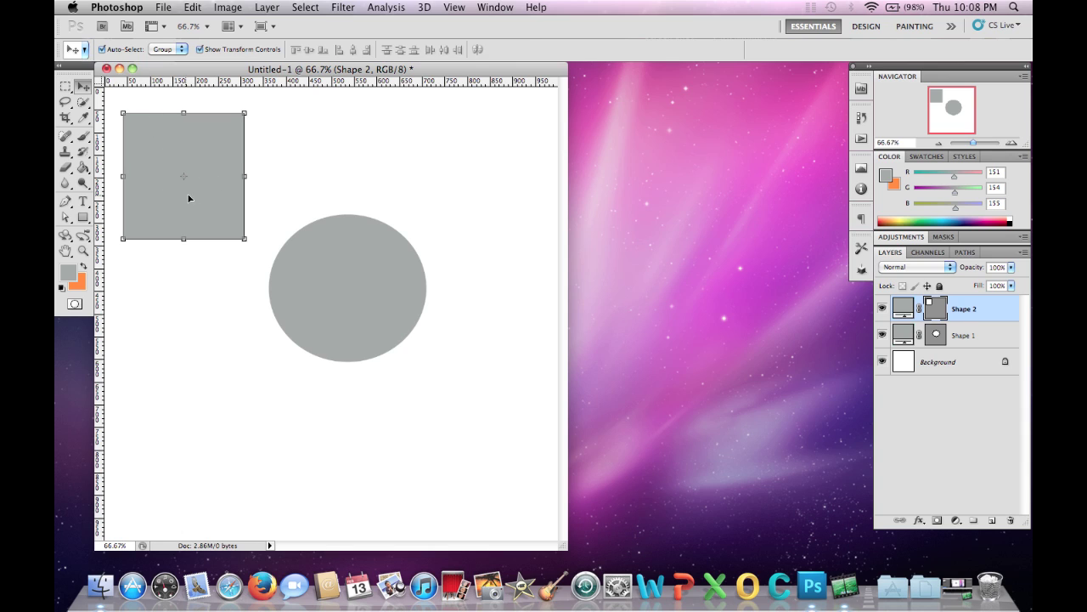
mouse_move(187, 160)
mouse_down()
mouse_move(223, 165)
mouse_move(203, 161)
mouse_up()
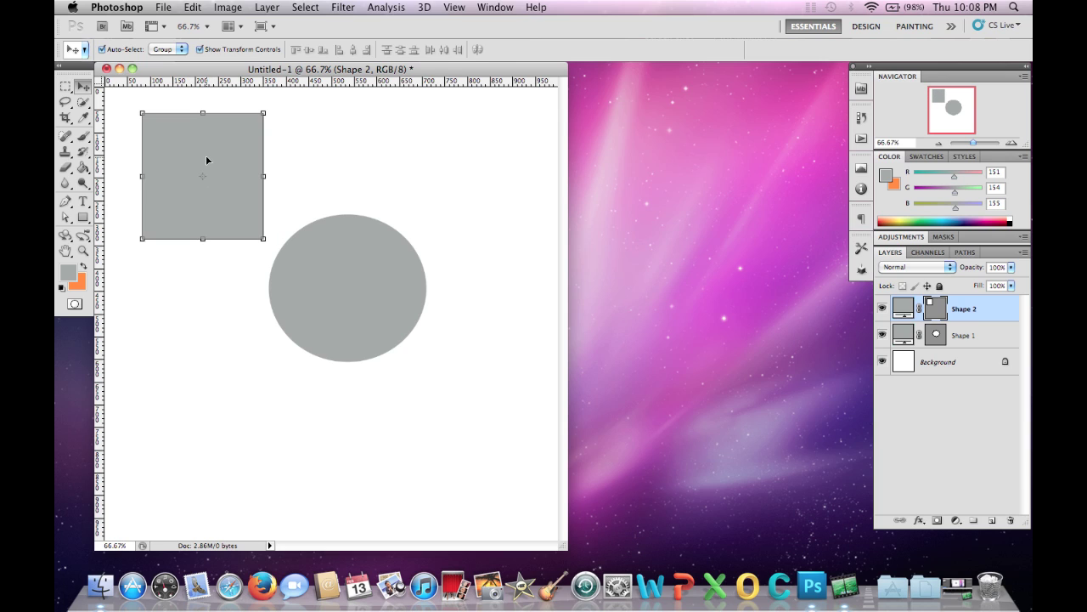
Select the circle and drag it down toward the canvas's lower right.
click(371, 287)
drag(321, 257, 379, 317)
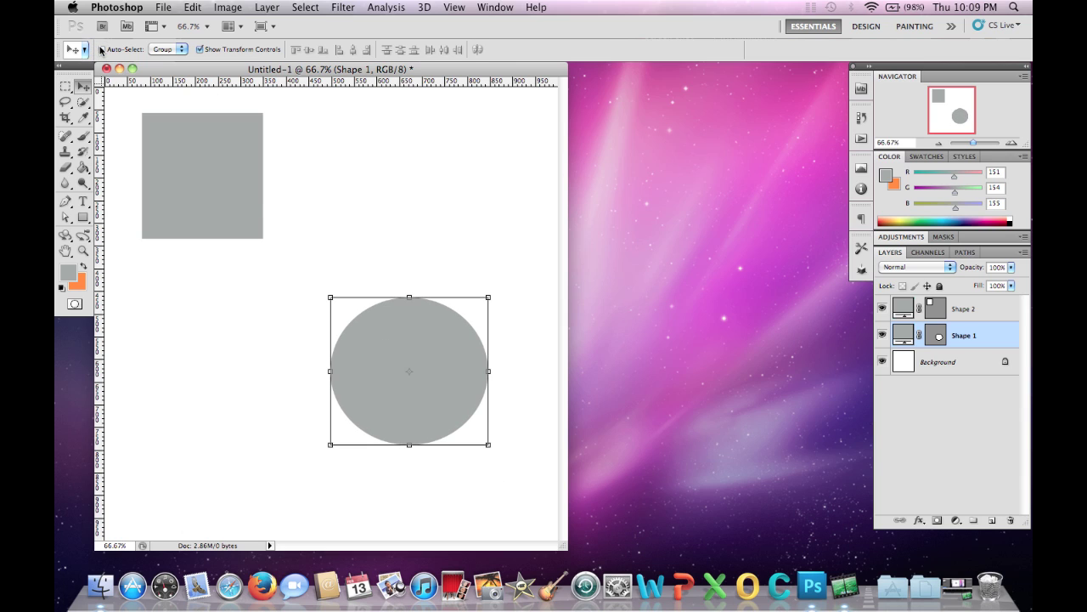
drag(365, 336, 378, 280)
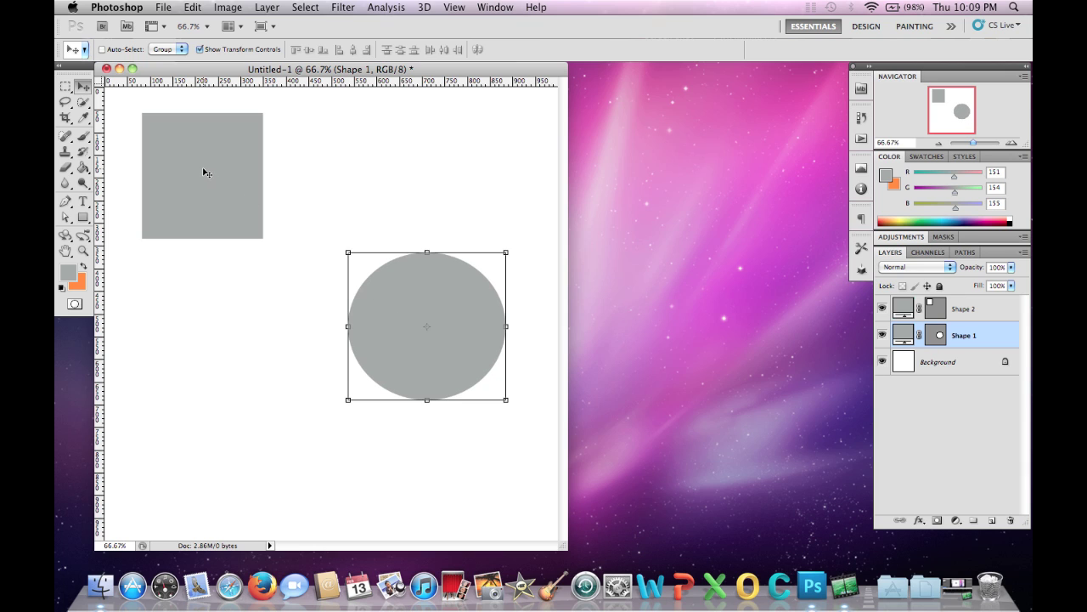
drag(204, 172, 224, 251)
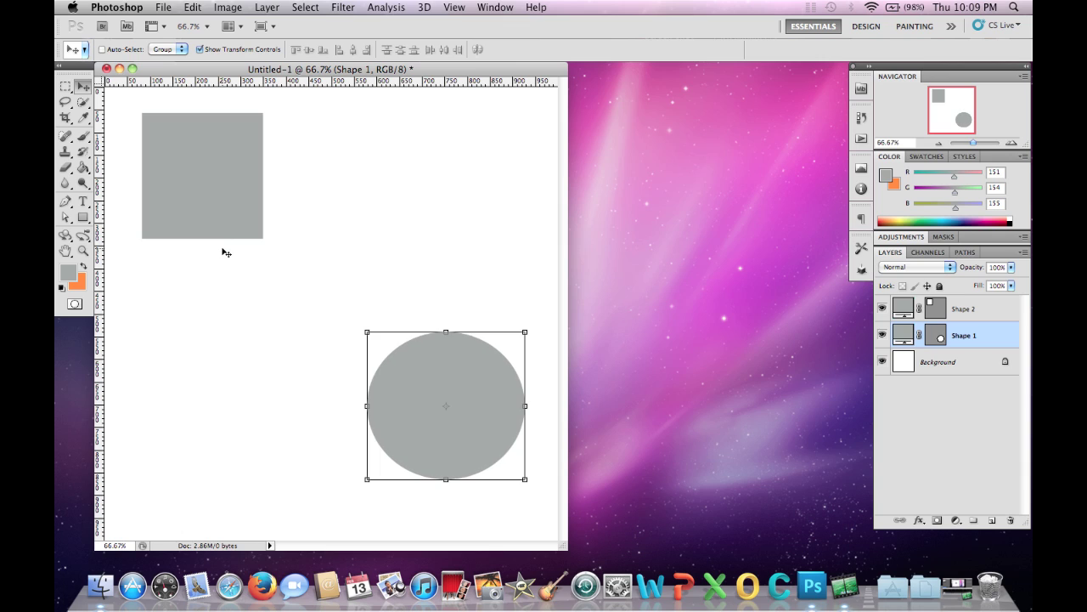
super+click(217, 170)
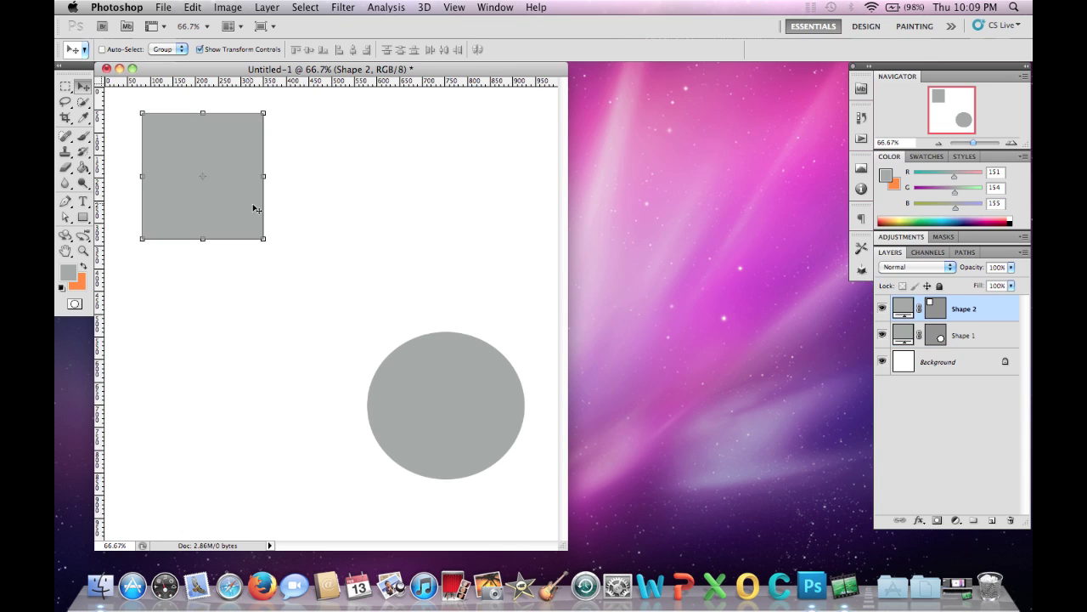
super+click(422, 395)
super+click(220, 169)
super+click(414, 384)
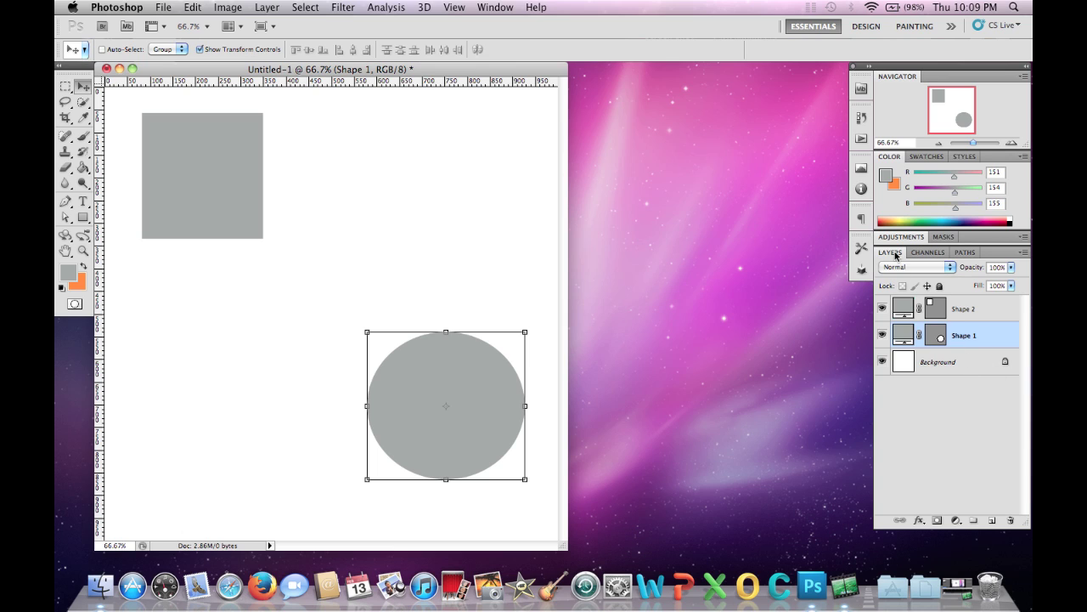
Activate Shape 2, then Shape 1, in the Layers panel and nudge the circle up-left.
click(969, 311)
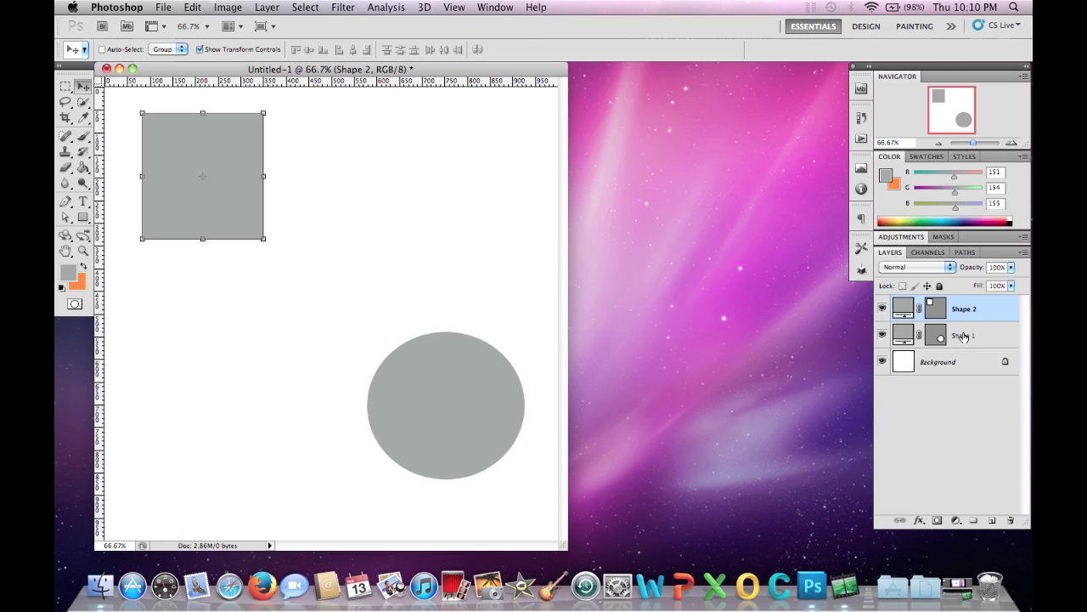
click(963, 336)
drag(449, 377, 417, 347)
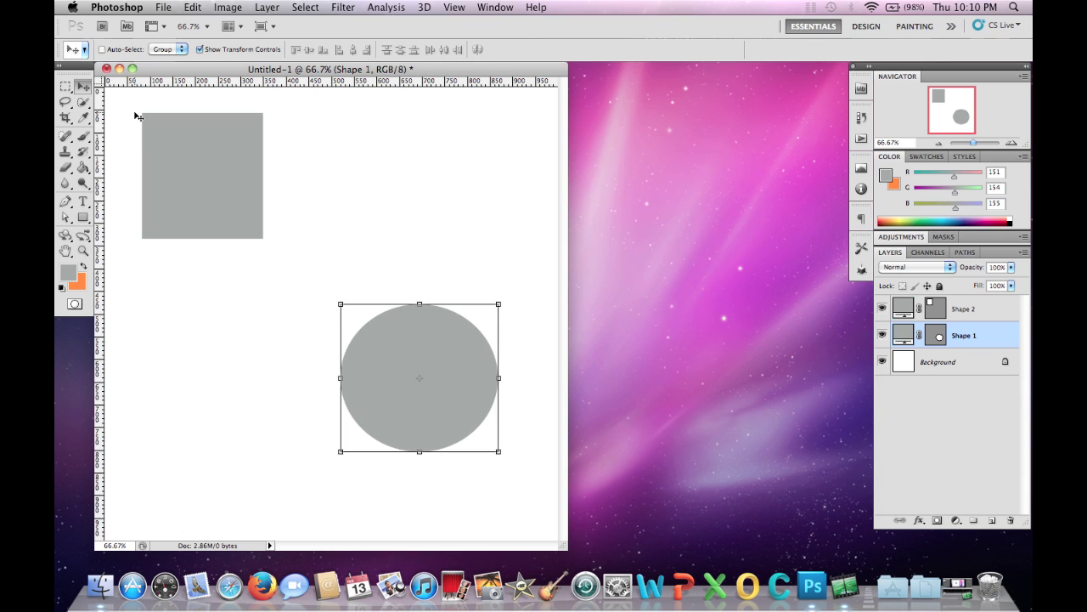